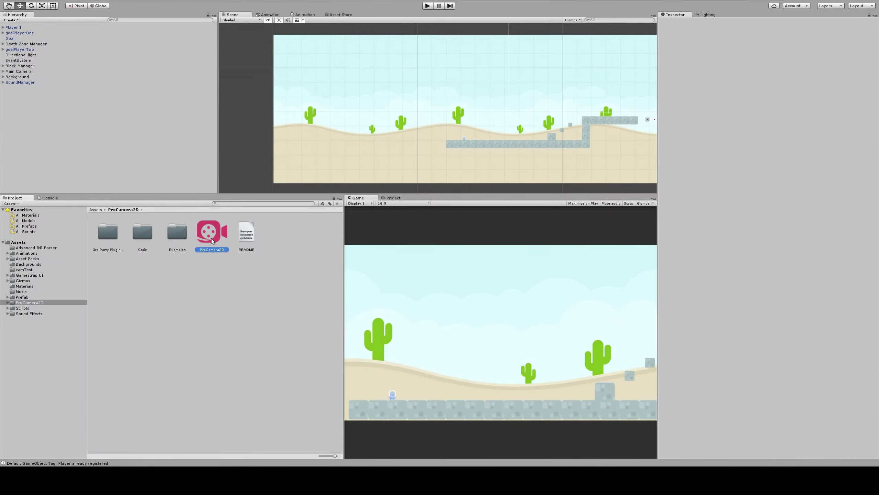
Step: Add the ProCamera2D script to the Main Camera and check its component settings
left_click_drag(211, 238, 16, 73)
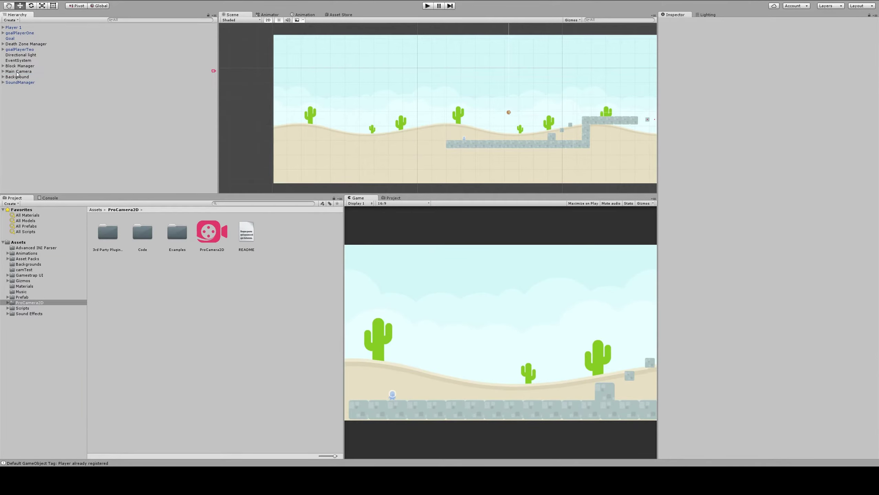
left_click(18, 72)
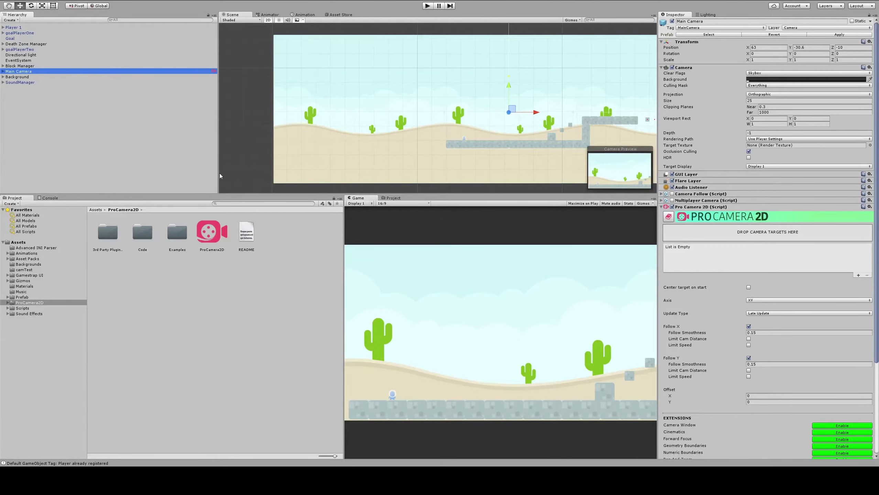
left_click(73, 119)
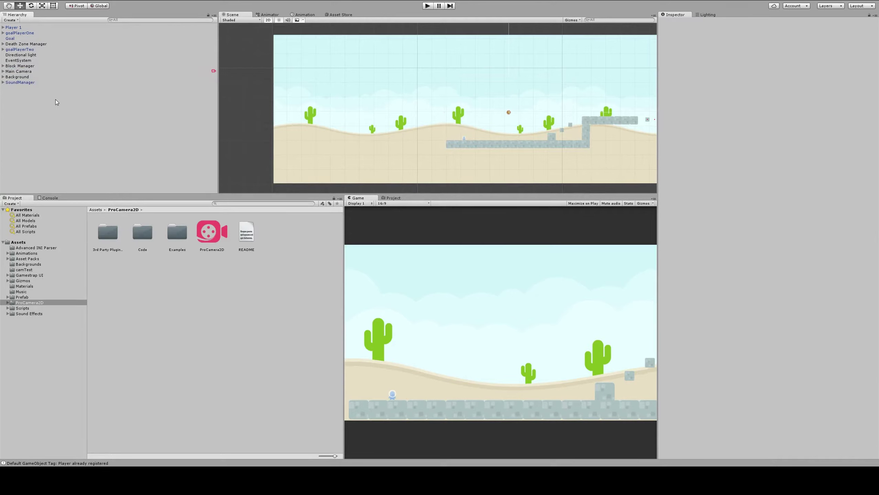
Step: Create an empty game object in the scene and name it AutoScroller
right_click(56, 102)
left_click(74, 161)
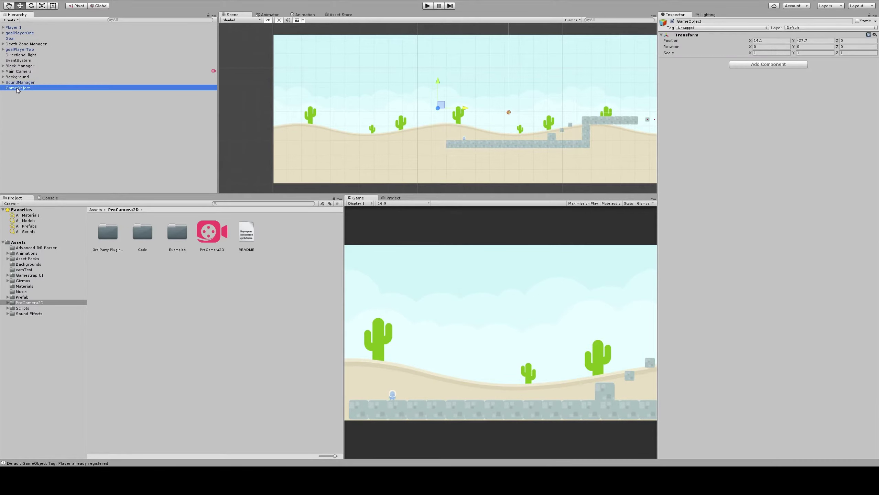
key("F2")
type("AutoS")
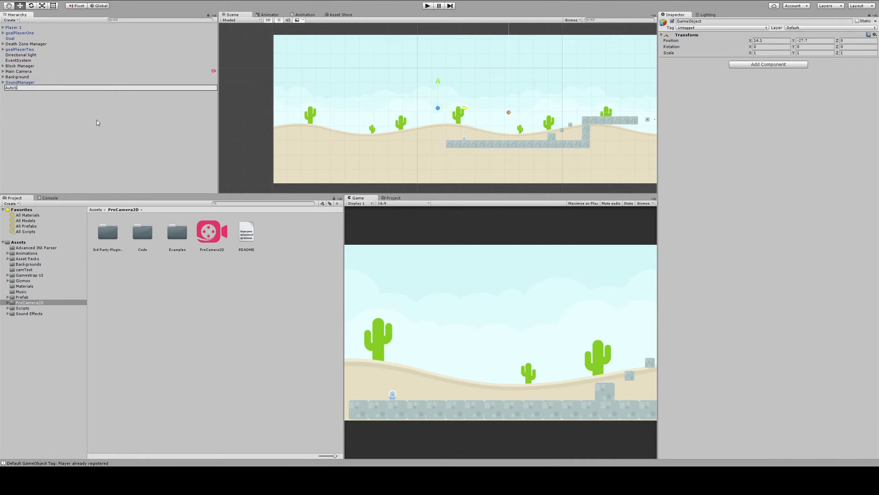
type("croller")
left_click(97, 120)
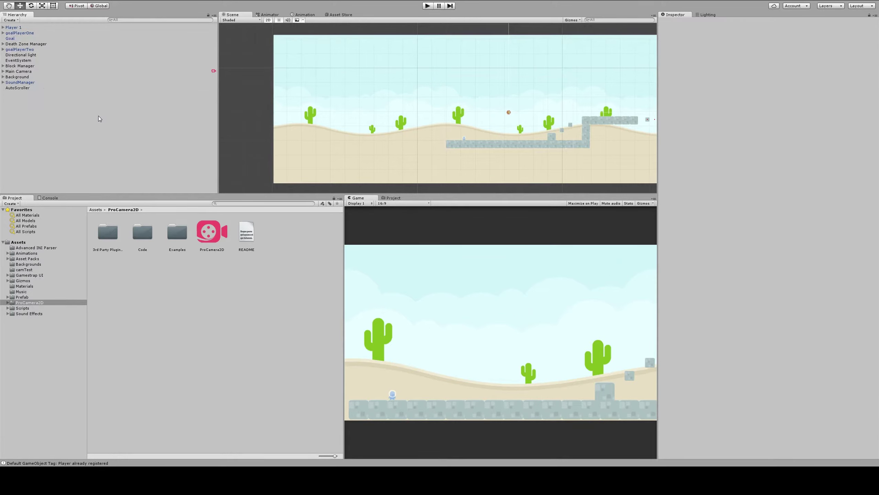
Step: Add the AutoScroller object as a camera target of the Main Camera's Pro Camera 2D component
left_click(25, 71)
left_click_drag(19, 89, 760, 238)
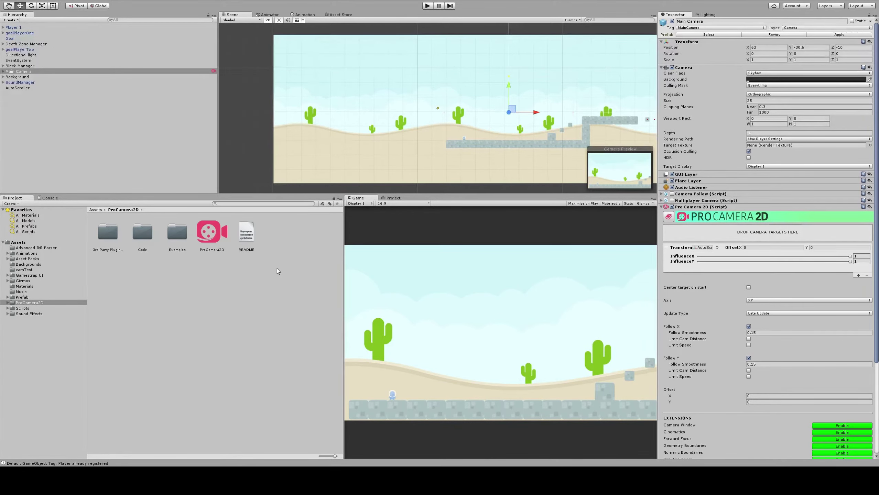
Step: Create a C# script named AutoScroller in the ProCamera2D folder
left_click(279, 247)
right_click(281, 238)
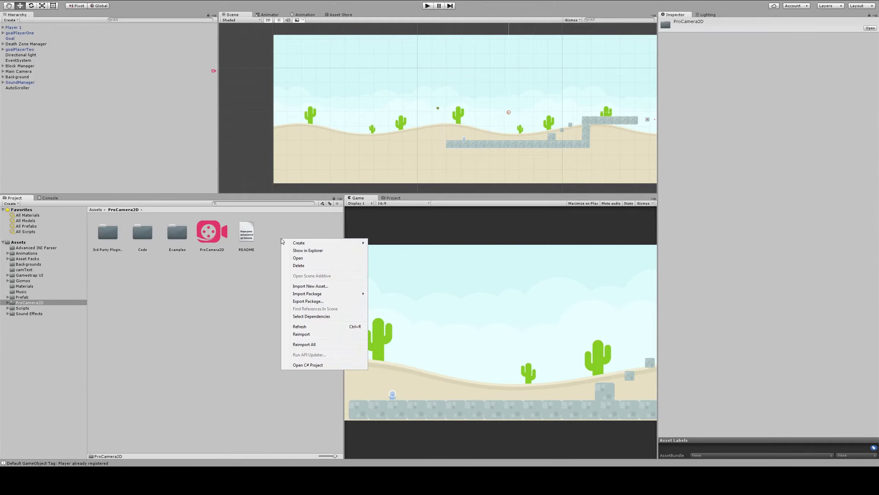
mouse_move(331, 244)
left_click(405, 254)
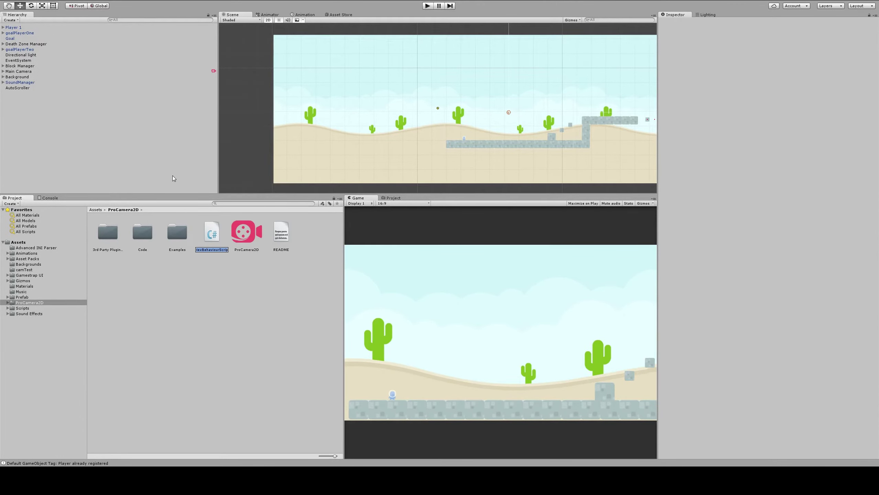
type("AutoScroller")
key("Return")
Step: Open the AutoScroller script in Visual Studio, reloading the modified project
double_click(212, 232)
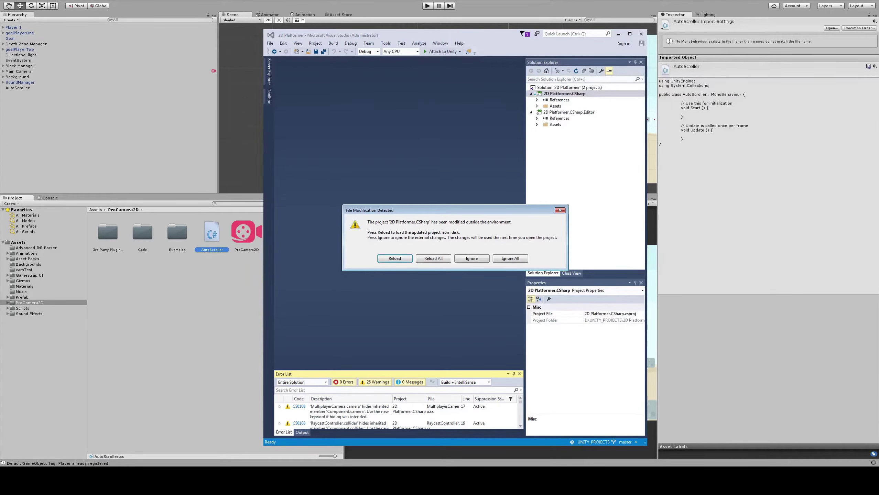
key("Return")
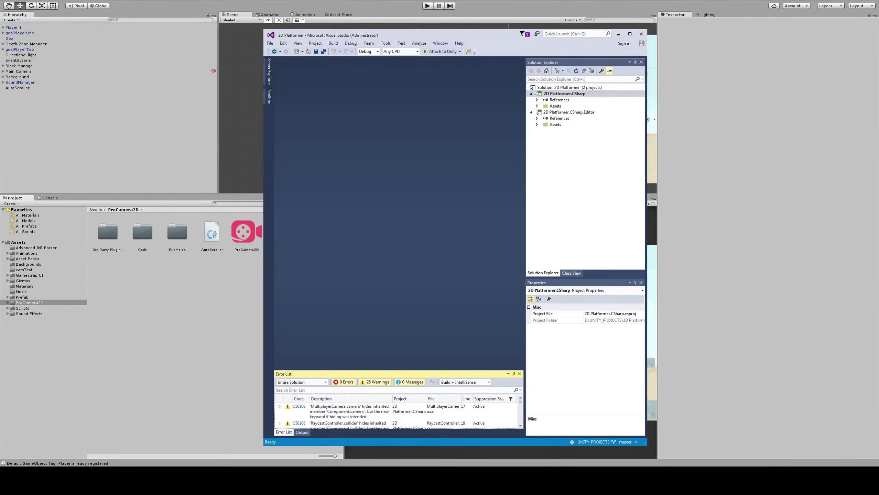
double_click(211, 232)
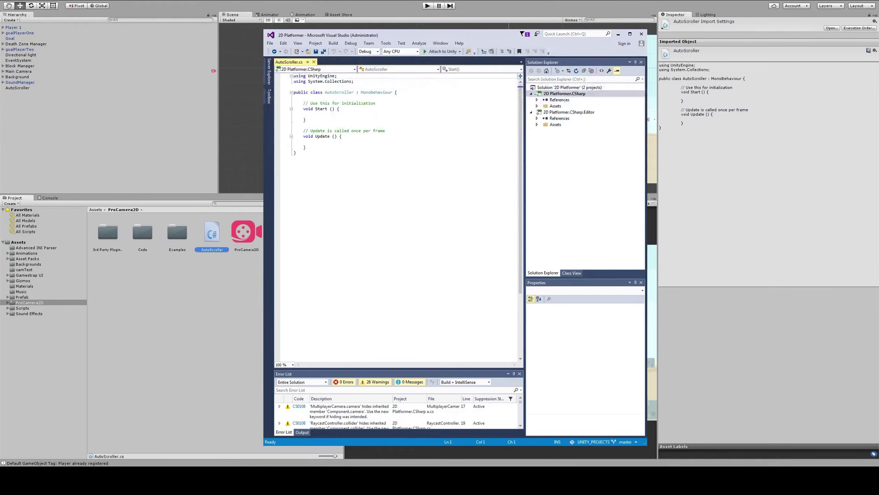
Step: Declare the field "public float speed = 10;" at the start of the AutoScroller class
left_click(402, 92)
key("Down")
key("Return")
key("Return")
key("Up")
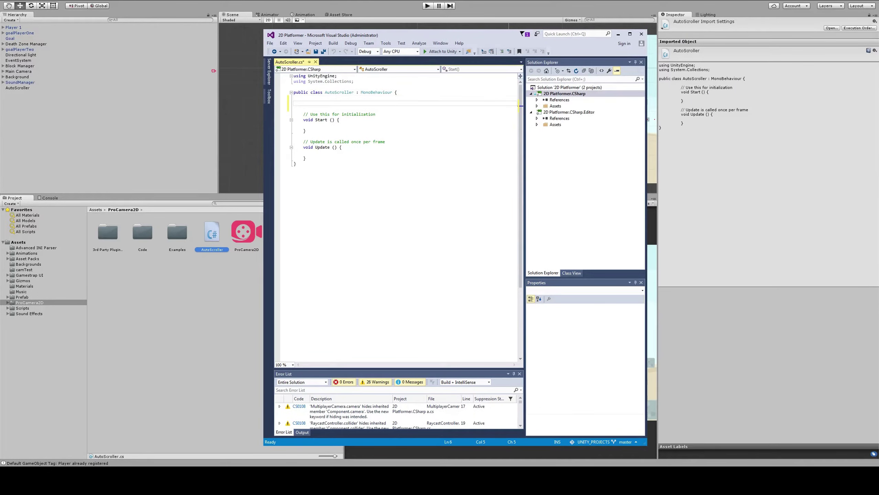
type("public float speed = 10;")
Step: Add "transform.localPosition += Vector3.right * speed * Time.deltaTime;" to the Update method and save the script
left_click(343, 147)
key("Return")
key("Return")
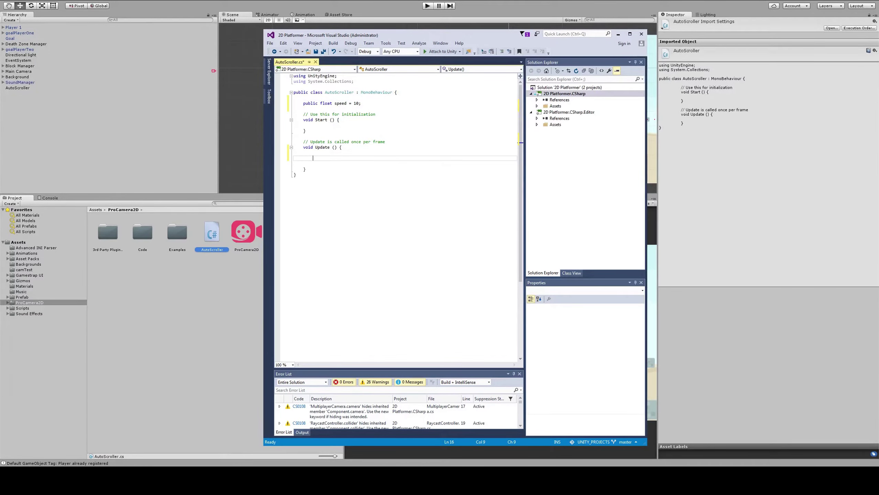
type("transform.localPosition +")
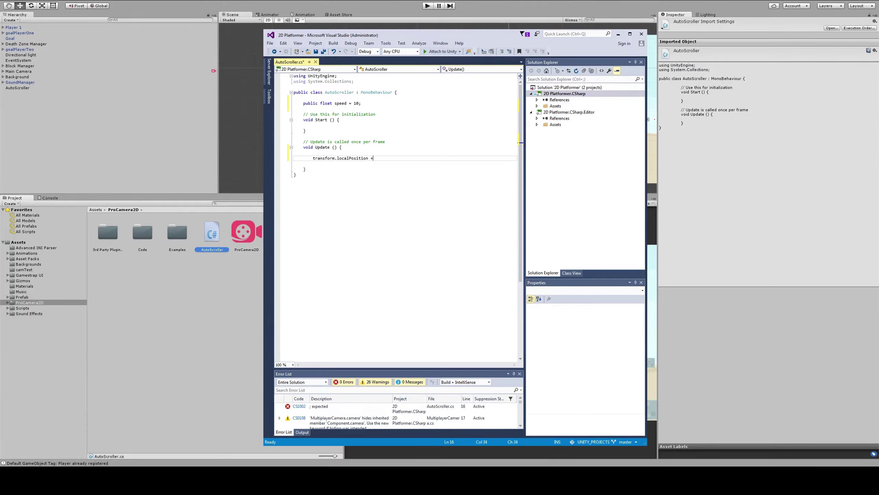
type("= Vector3.right * speed * Time.deltaTime;")
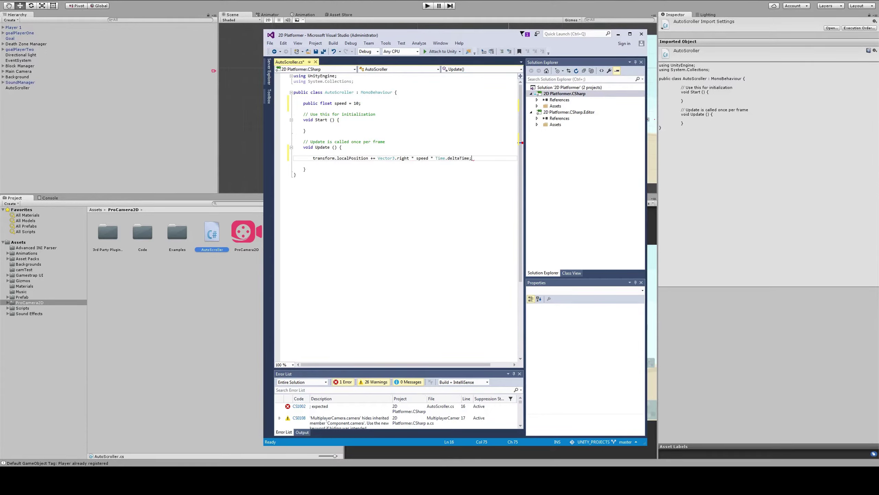
key("ctrl+s")
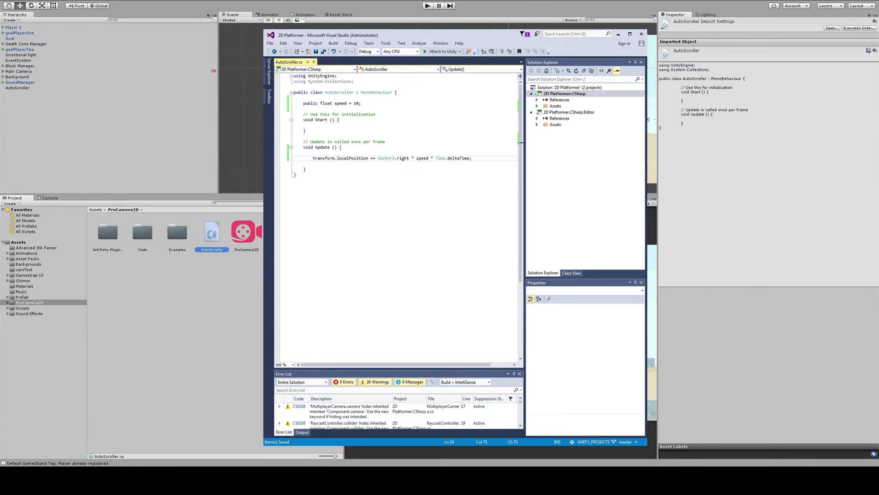
left_click(294, 181)
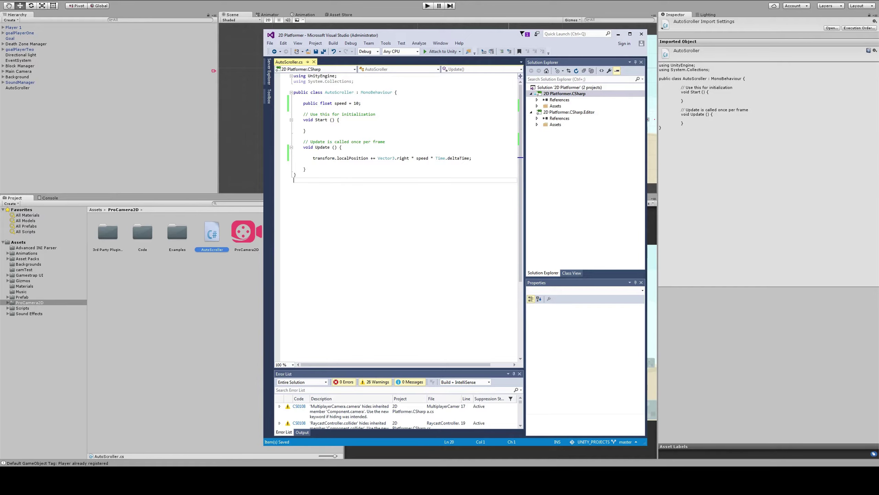
Step: Switch back to Unity, attach the AutoScroller script to the AutoScroller object and set its Speed to 12
left_click(209, 306)
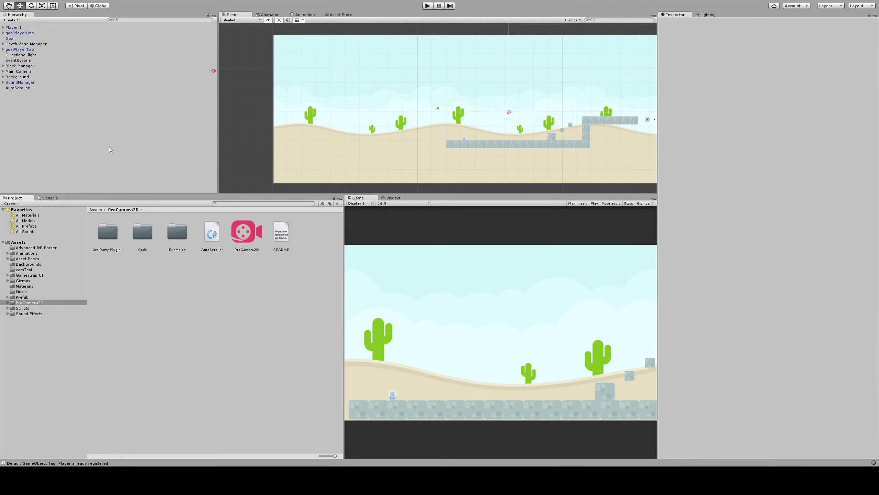
left_click(18, 88)
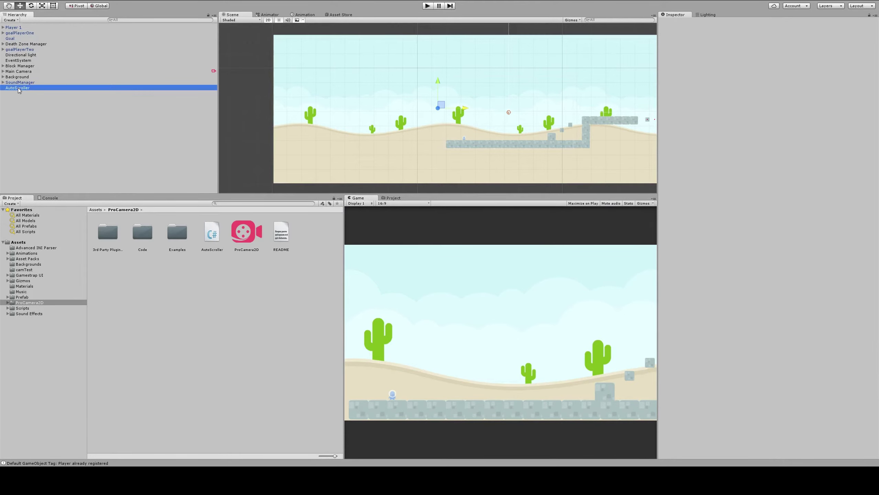
left_click_drag(212, 240, 27, 89)
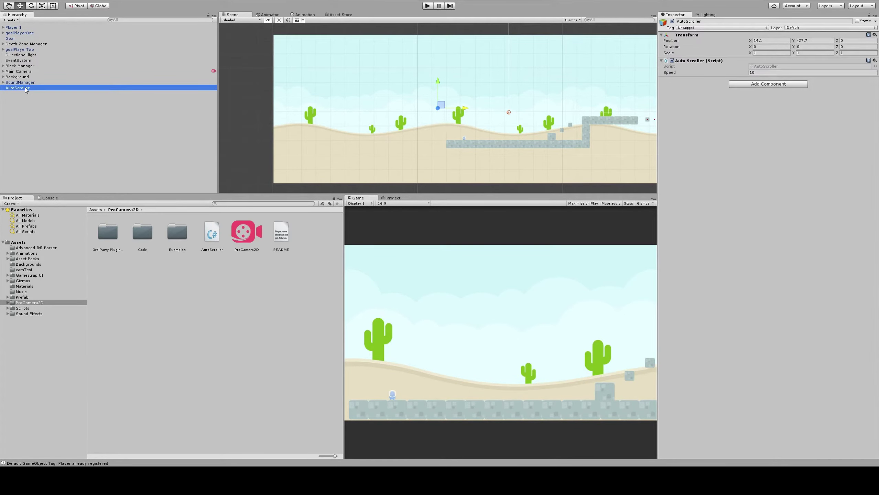
left_click(758, 72)
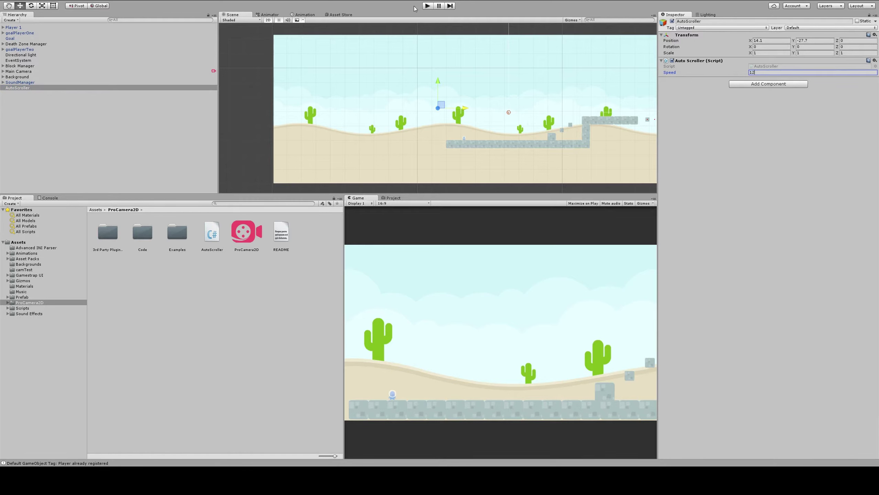
Step: Play-test the scene with the Main Camera inspected, running and jumping the player along the platforms, and stop the game
left_click(21, 72)
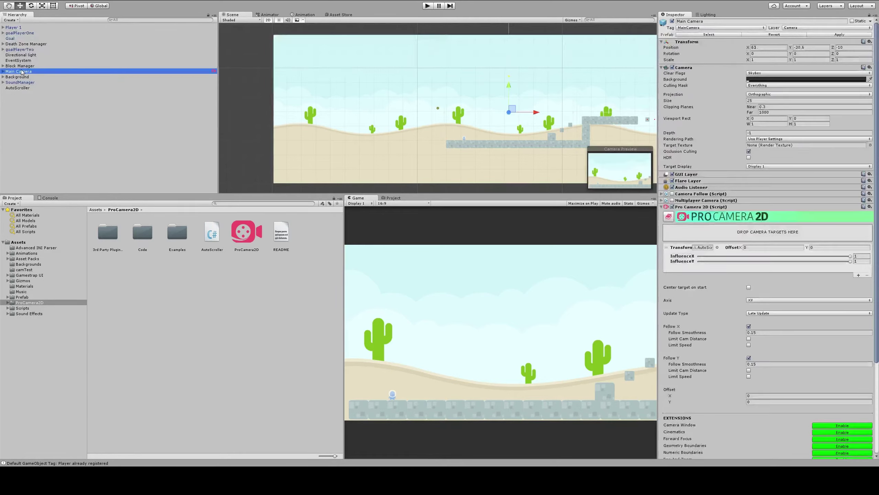
left_click(429, 6)
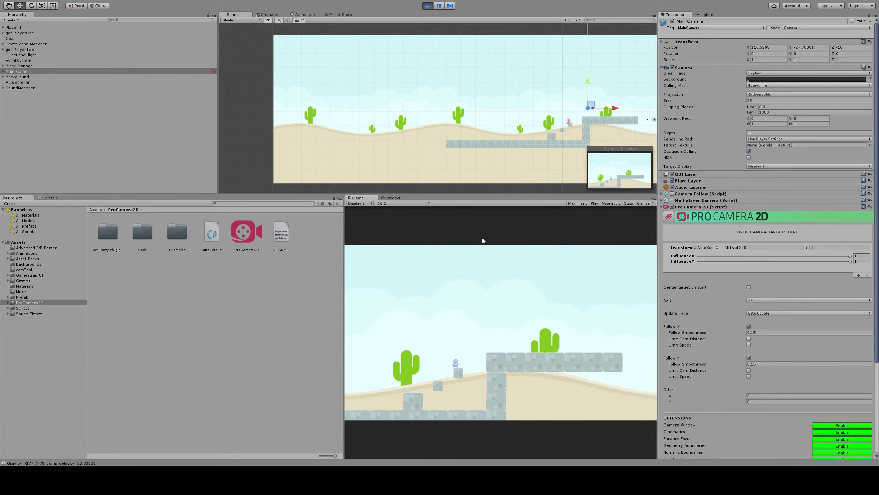
key("d")
key("space")
key("space")
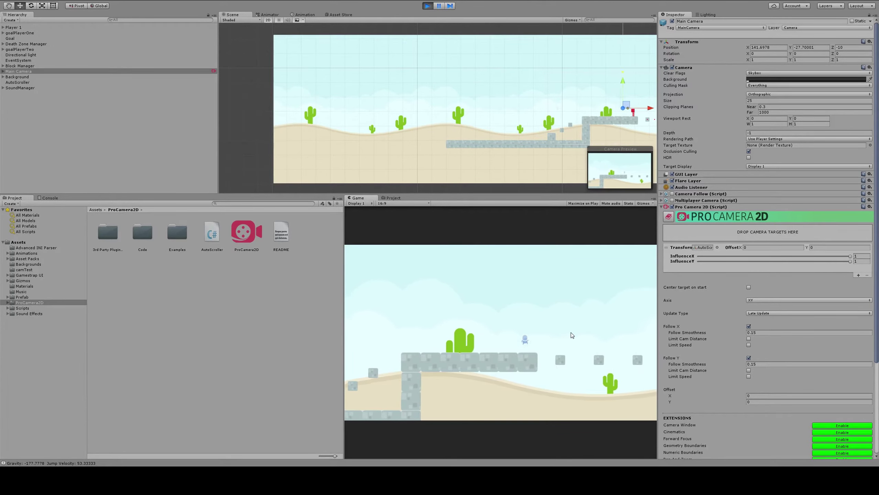
key("space")
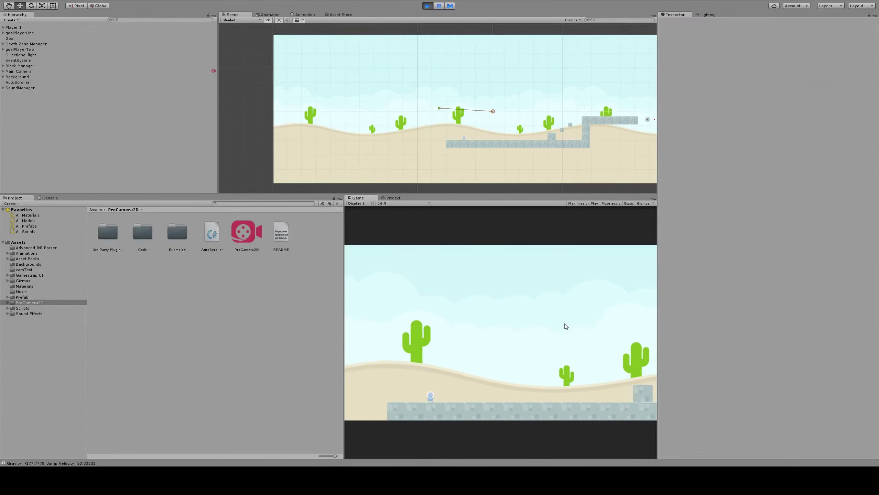
left_click(427, 6)
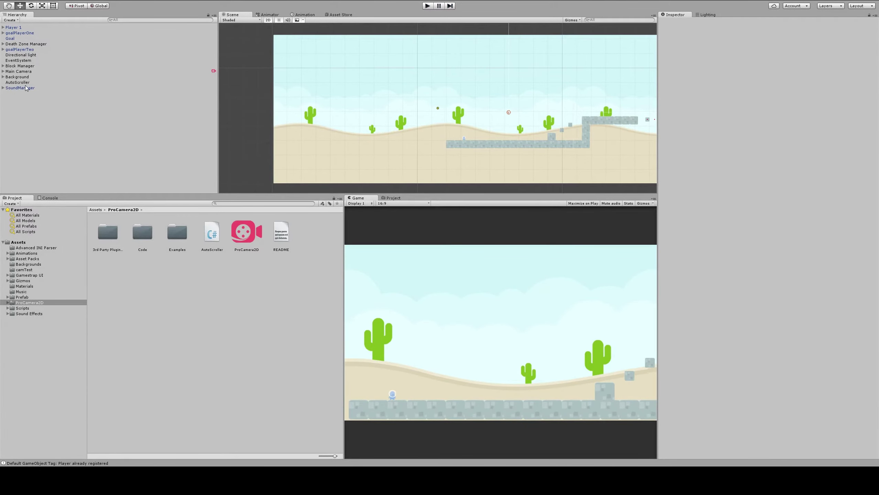
Step: Enable the Main Camera's Numeric Boundaries extension and use numeric boundaries with a bottom limit of about -55.77
left_click(28, 72)
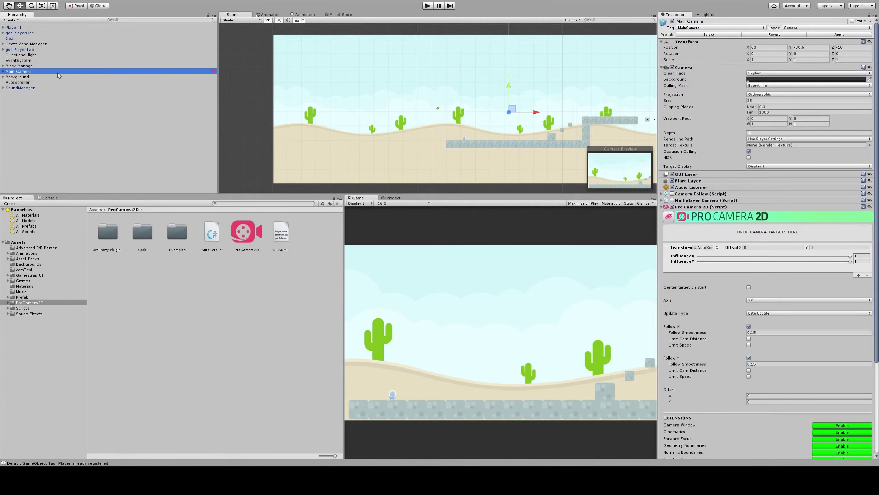
scroll(739, 341, "down", 5)
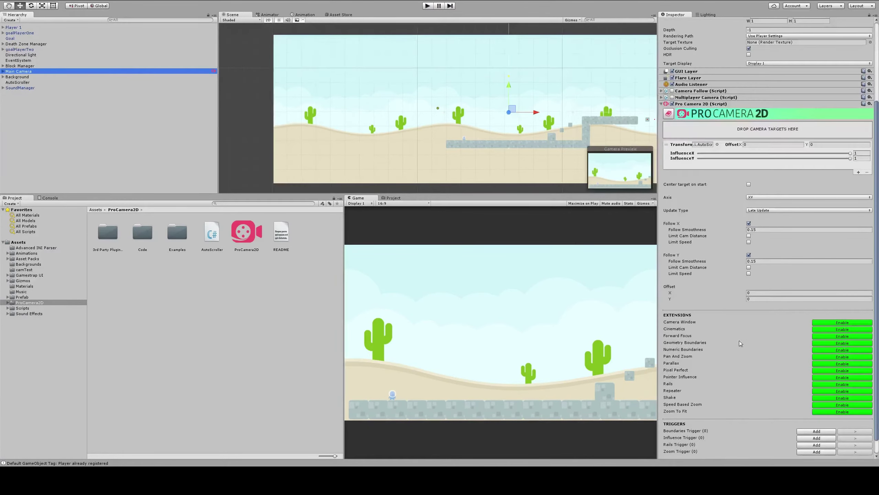
left_click(832, 350)
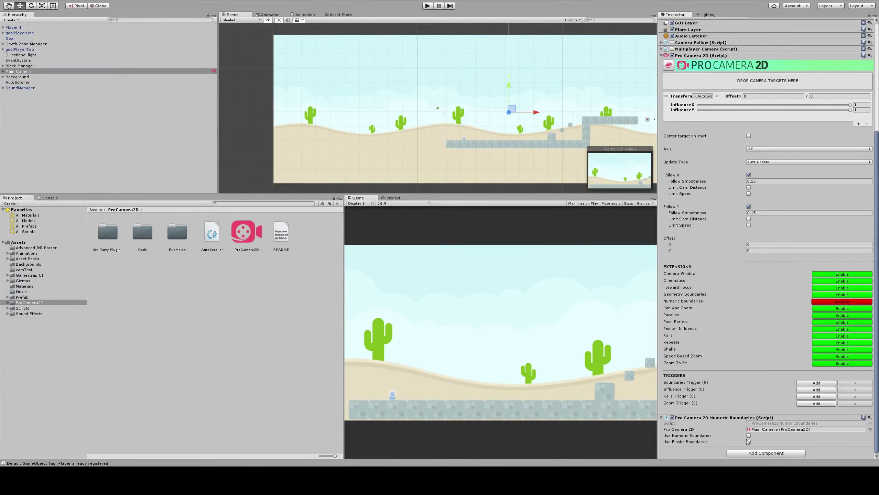
left_click(748, 436)
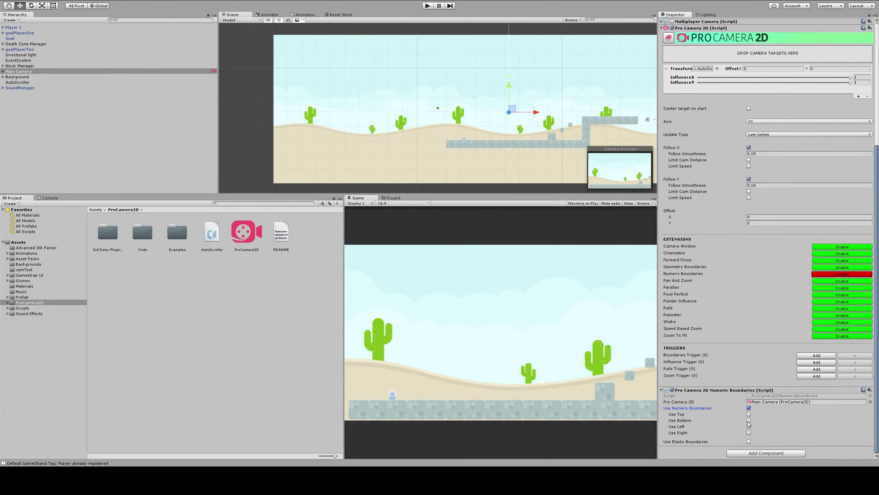
left_click(748, 421)
left_click_drag(836, 421, 565, 411)
left_click_drag(406, 406, 306, 398)
Step: Play-test the scene with the bottom camera boundary and stop the game
left_click(425, 8)
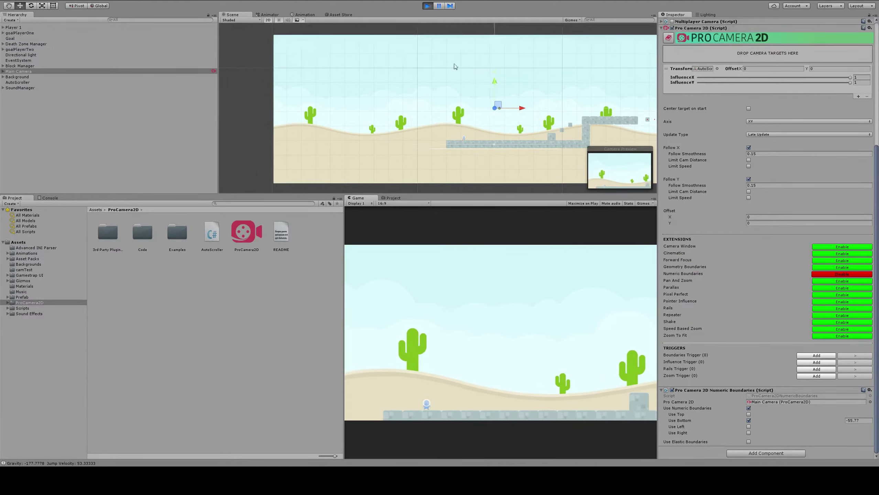
key("ctrl+p")
Step: Lower the AutoScroller object to a Y position of about -38.7 and play-test the scene briefly
left_click(61, 83)
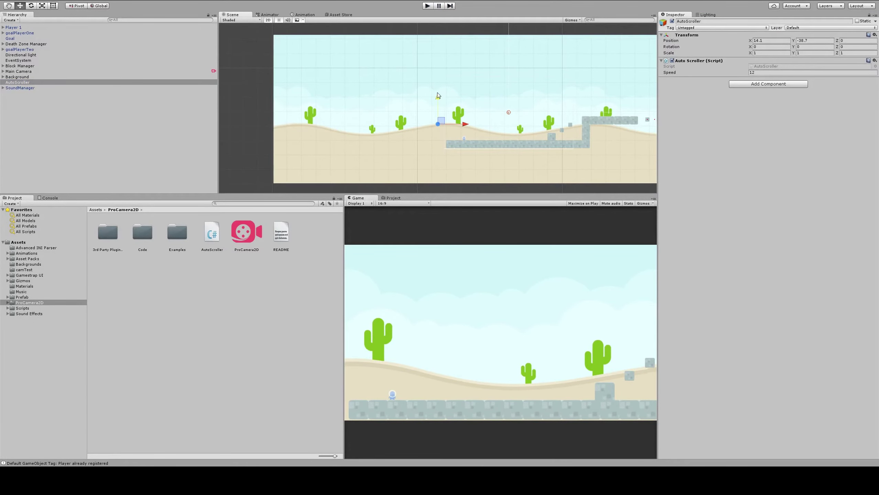
left_click(427, 6)
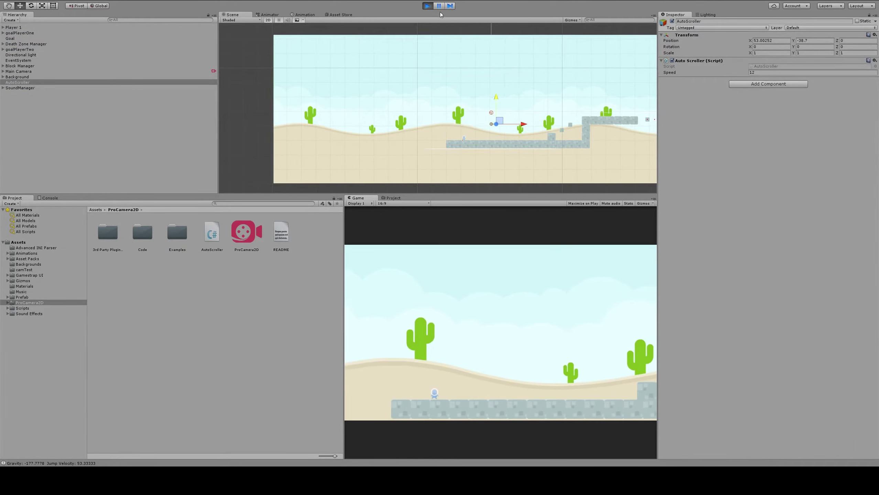
left_click(428, 6)
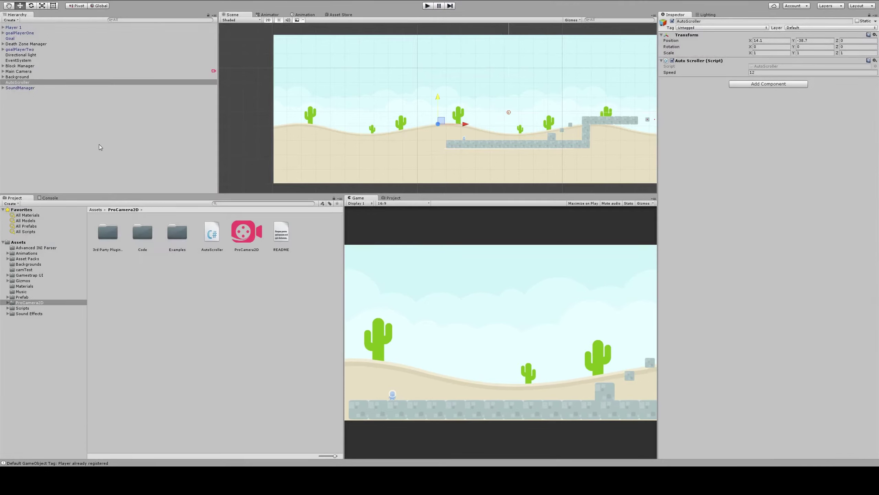
Step: Enable the Main Camera's Rails extension and add the AutoScroller object as its rails camera target
left_click(24, 72)
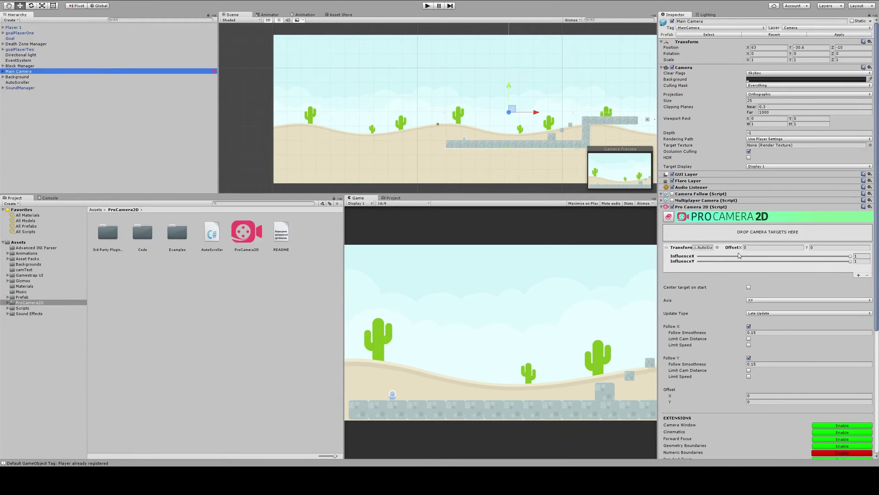
scroll(742, 261, "down", 5)
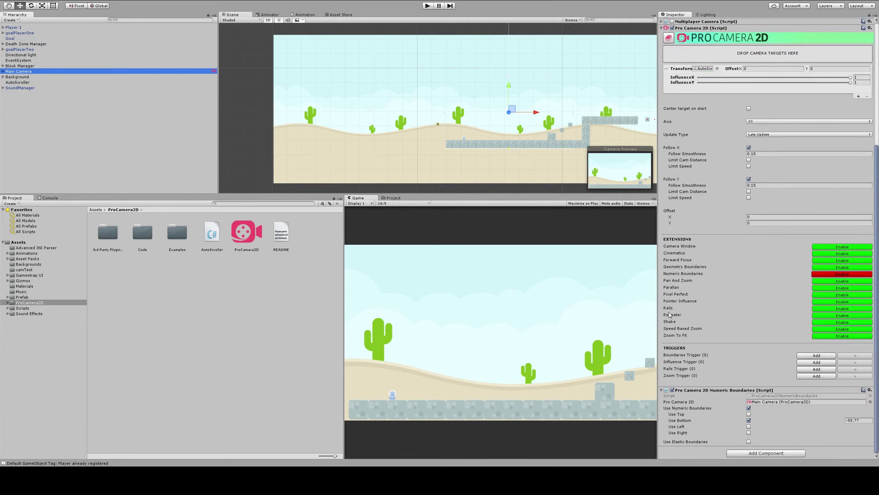
left_click(816, 311)
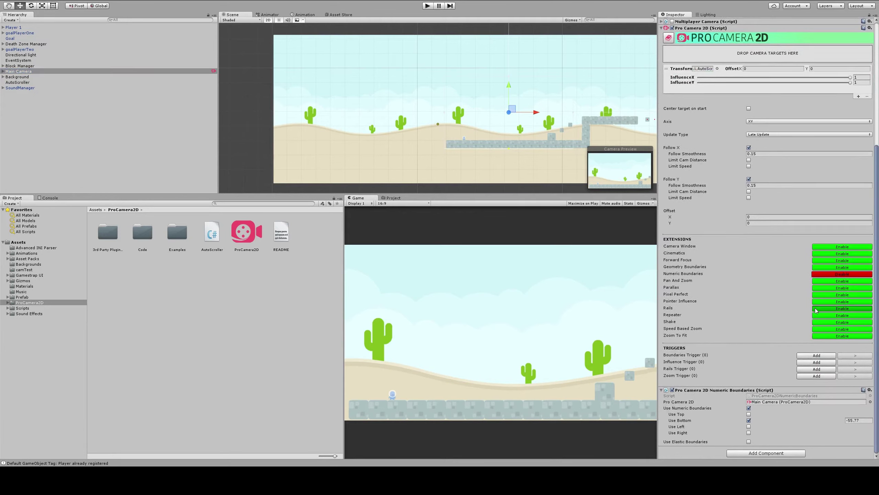
scroll(815, 310, "down", 3)
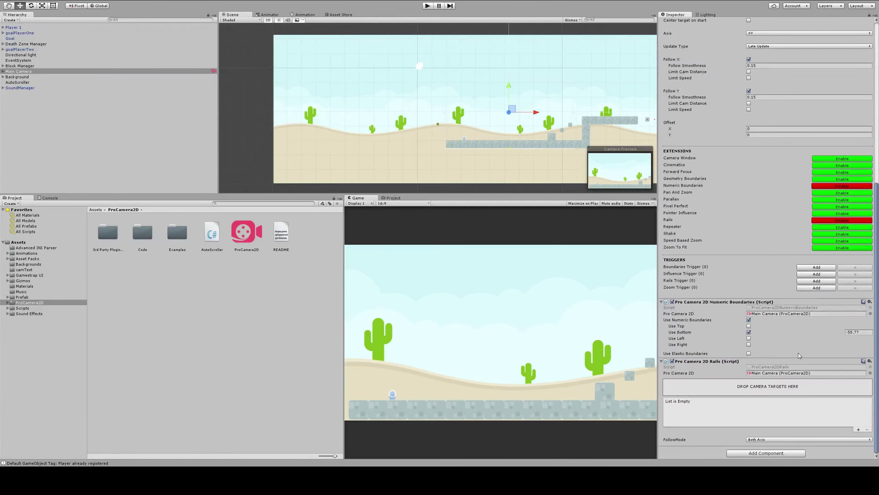
left_click_drag(17, 84, 746, 388)
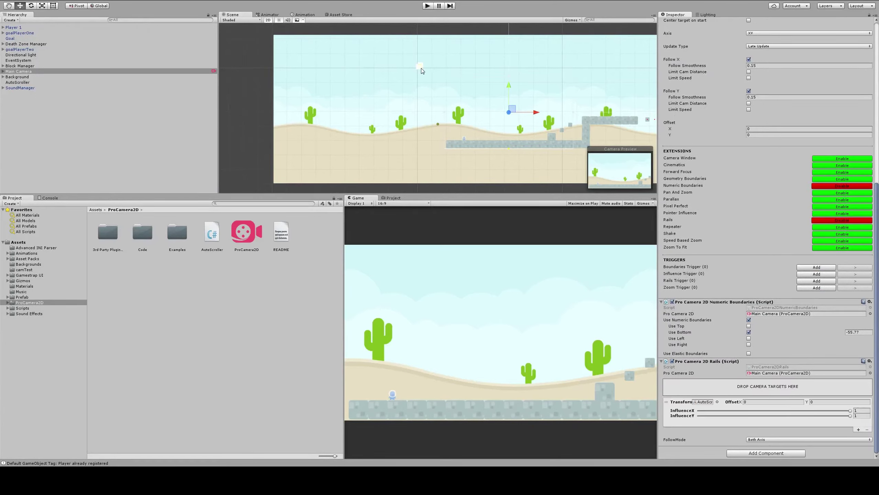
Step: Add and position rail nodes so the camera rail climbs from the starting platform and levels out above the raised platform
scroll(465, 99, "up", 3)
middle_click_drag(523, 86, 417, 98)
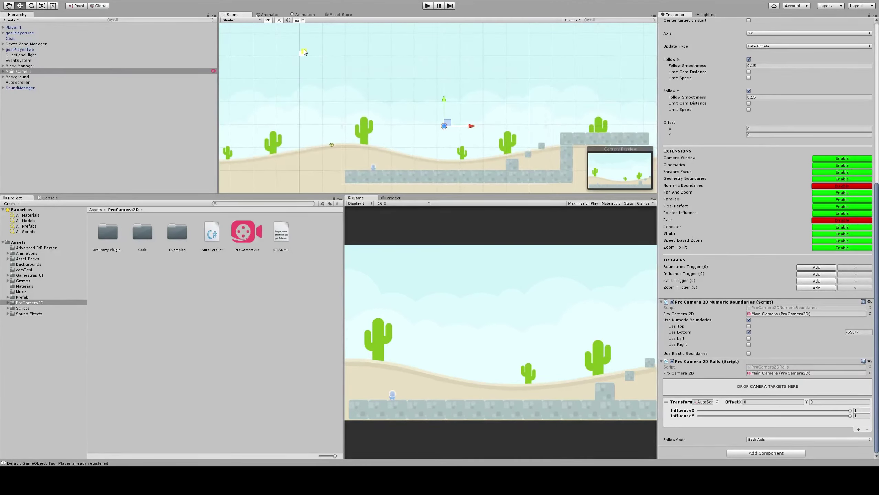
left_click(619, 67, "shift")
left_click(499, 89, "shift")
left_click(561, 81, "shift")
left_click_drag(499, 88, 403, 136)
left_click_drag(531, 83, 619, 35)
left_click(526, 83, "shift")
middle_click_drag(630, 61, 506, 104)
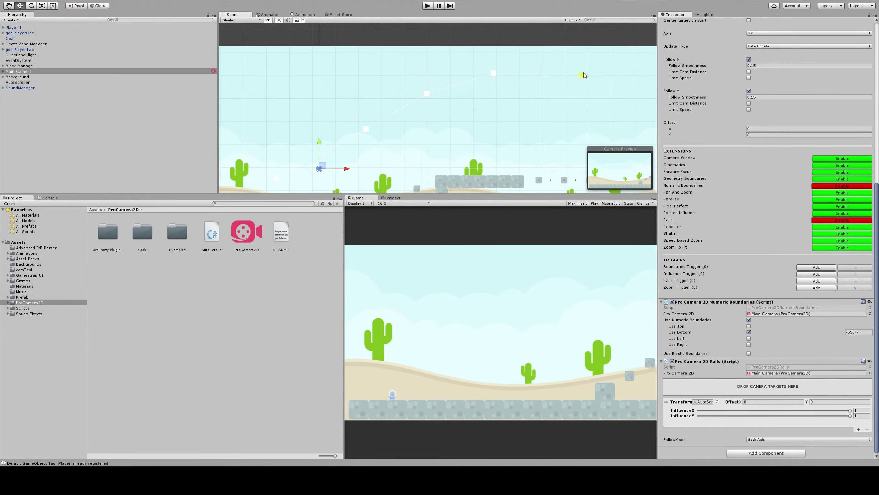
middle_click_drag(326, 161, 397, 96)
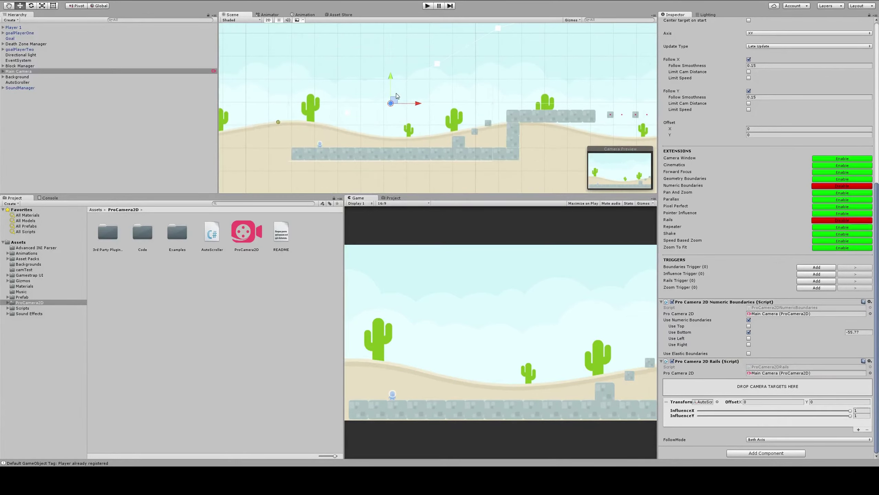
Step: Play-test the scene with the camera rail, following the camera along its nodes, and stop the game
left_click(428, 6)
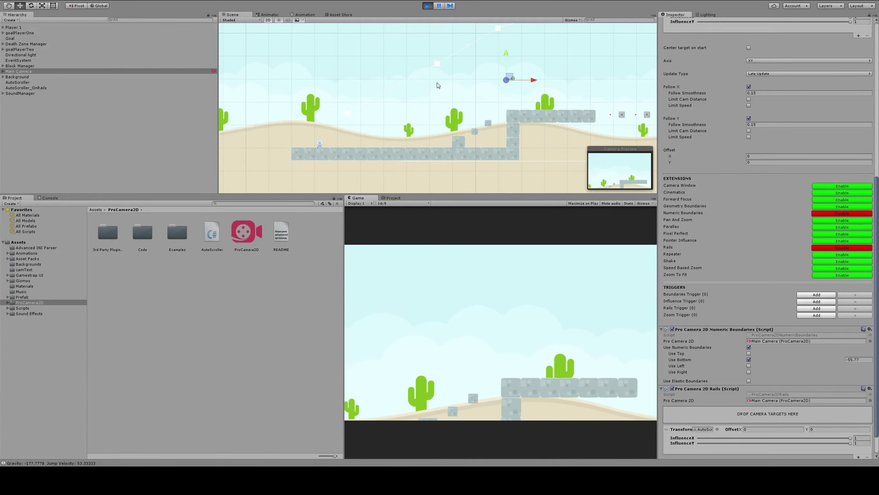
middle_click_drag(654, 38, 359, 60)
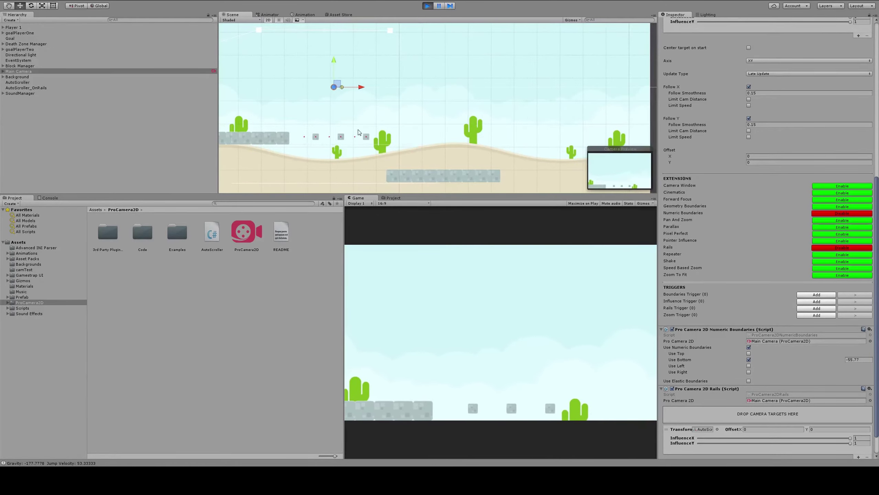
left_click(428, 6)
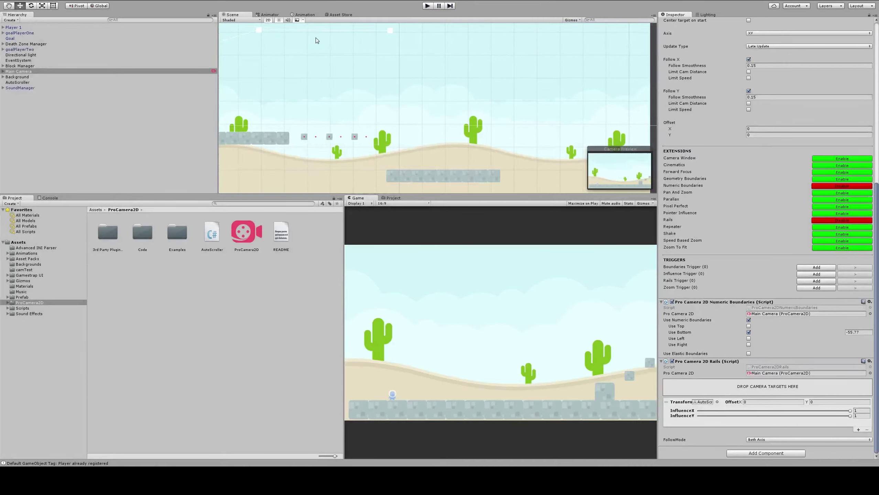
Step: Reshape the rail so its end node drops past the moving blocks towards the far lower platform, and try it in play mode
left_click(323, 32)
left_click_drag(390, 31, 386, 99)
left_click_drag(385, 99, 472, 144)
left_click(324, 31, "ctrl")
left_click(427, 6)
Step: Set the AutoScroller's speed to 50, play-test the descending rail and stop the game
left_click(17, 82)
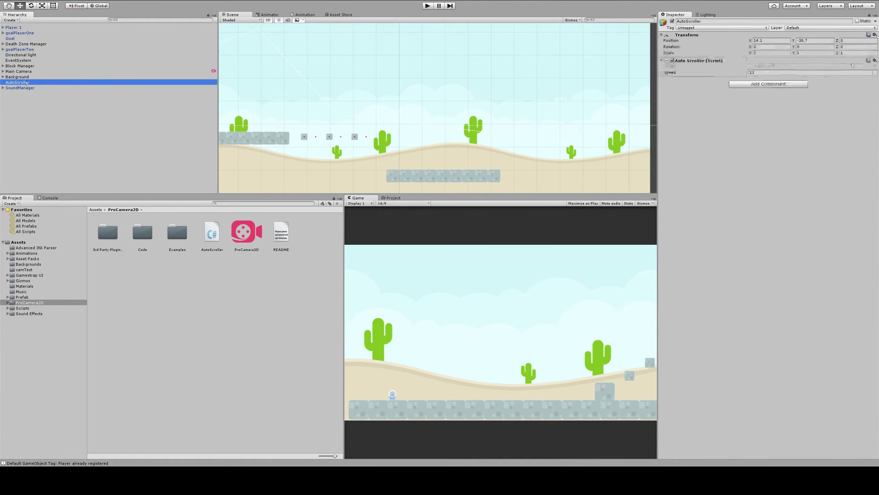
left_click(797, 71)
type("50")
left_click(427, 6)
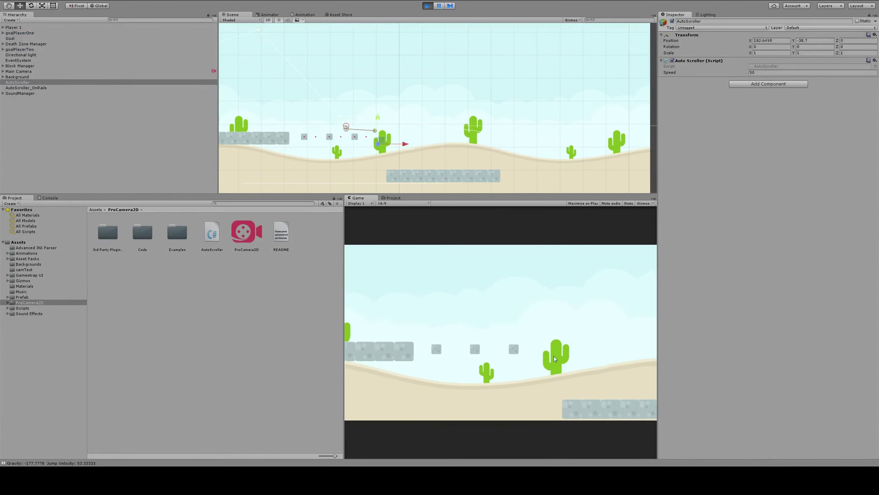
left_click(428, 6)
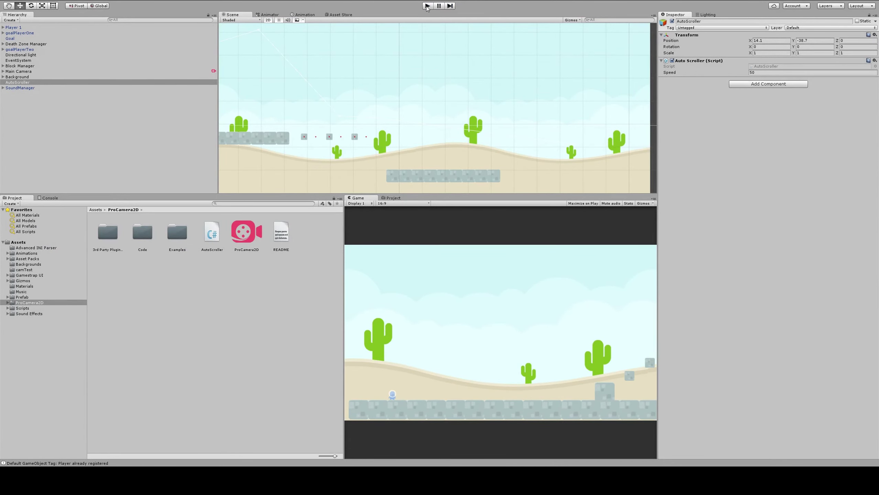
Step: Set the AutoScroller's speed to 15, play-test the scene briefly and stop the game
left_click(755, 73)
type("15")
left_click(427, 7)
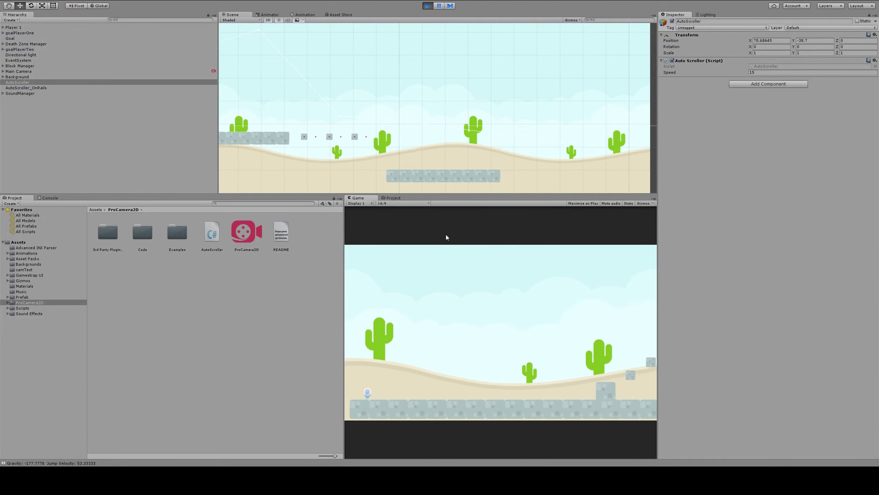
left_click(428, 6)
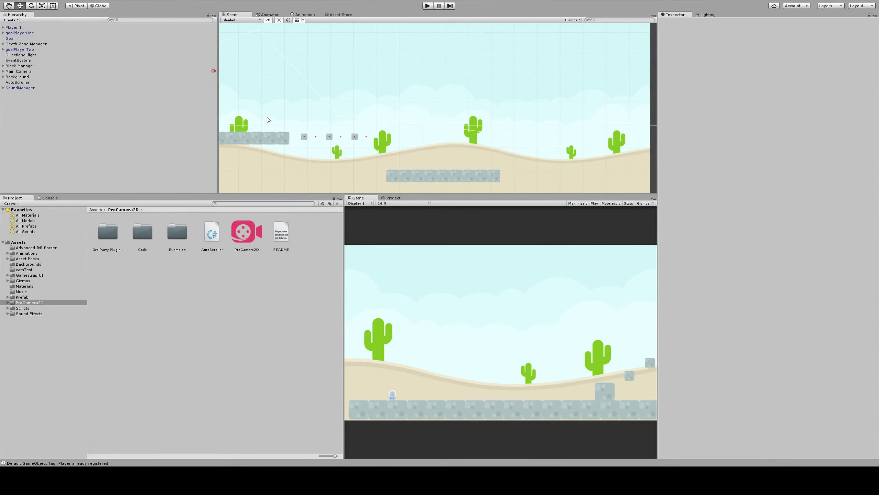
Step: Duplicate the ground platform's first stone block, place the copy at about X 12.6, Y -41.5 and move it out of Block Manager
middle_click_drag(267, 117, 598, 108)
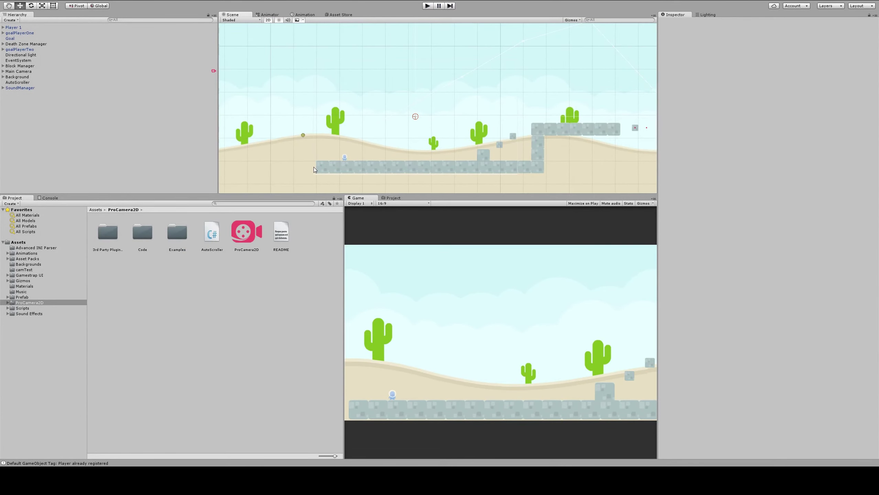
left_click(326, 167)
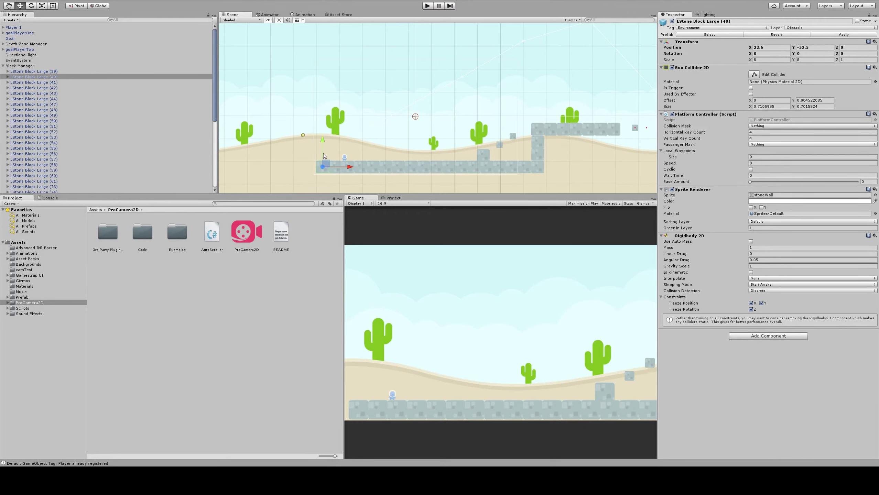
key("ctrl+d")
mouse_move(322, 139)
left_mouse_down()
mouse_move(322, 116)
mouse_move(326, 140)
left_mouse_up()
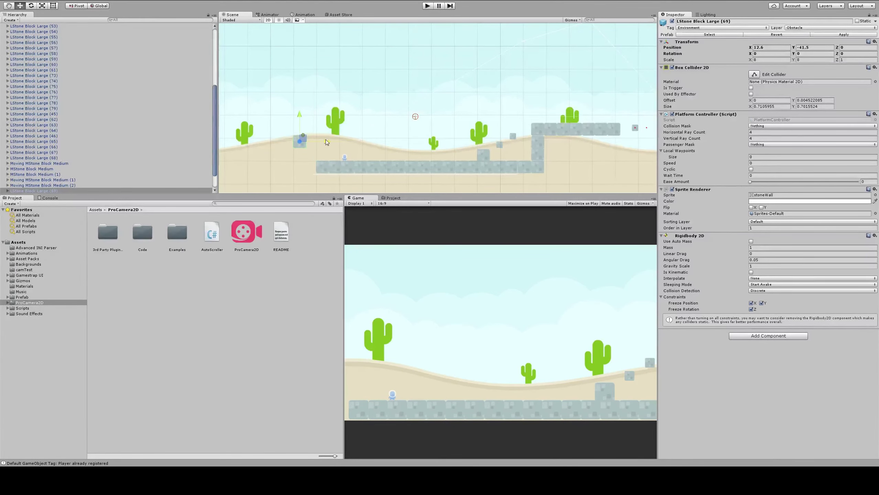
scroll(102, 162, "down", 2)
left_click_drag(21, 169, 36, 181)
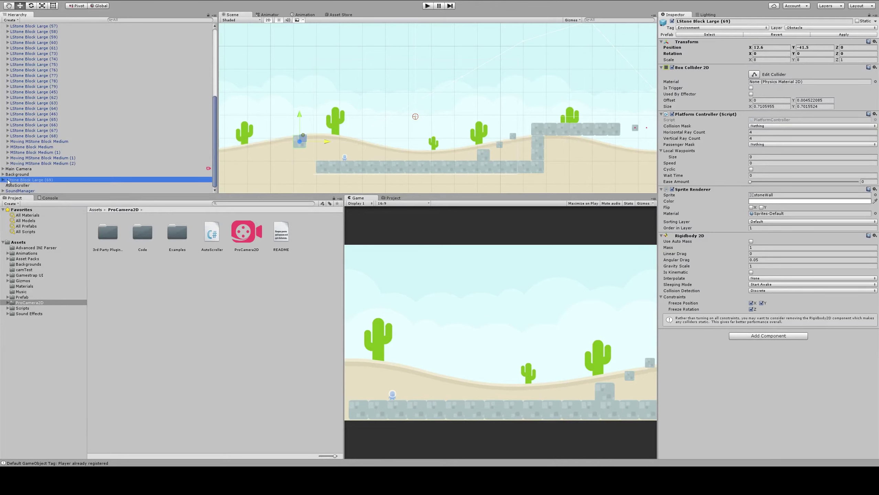
Step: Delete the Block Shadow child from the duplicated stone block, accepting the break of its prefab instance
left_click(3, 180)
left_click(23, 187)
key("Delete")
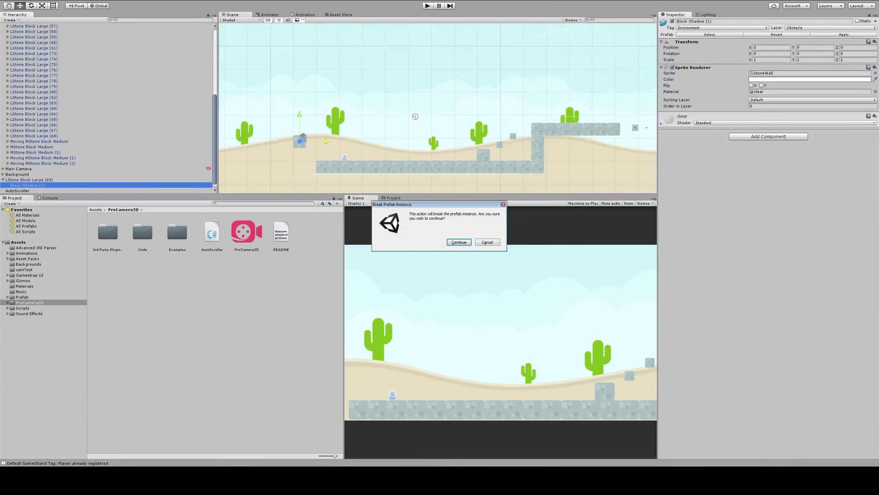
key("Return")
Step: Stretch the duplicated block into a tall wall with a Y scale of about 154.4 and place it at about X 15.6, Y -25.5
left_click(299, 143)
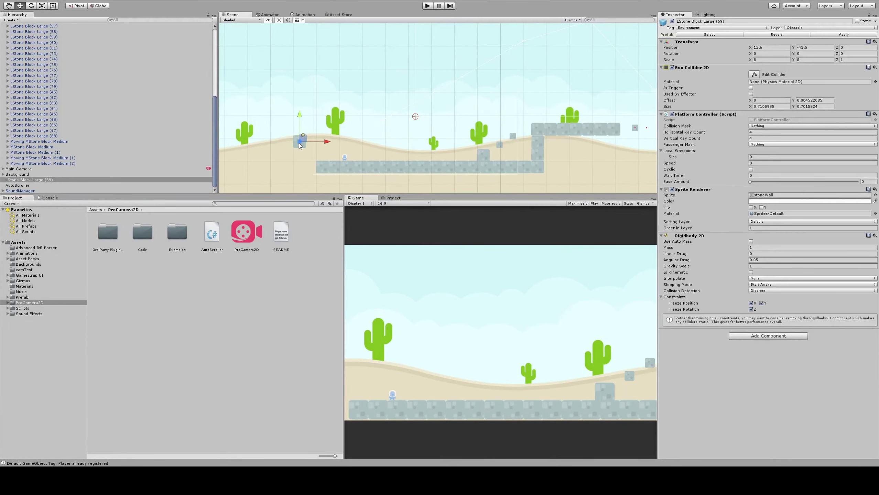
key("r")
left_click_drag(301, 110, 329, 105)
key("w")
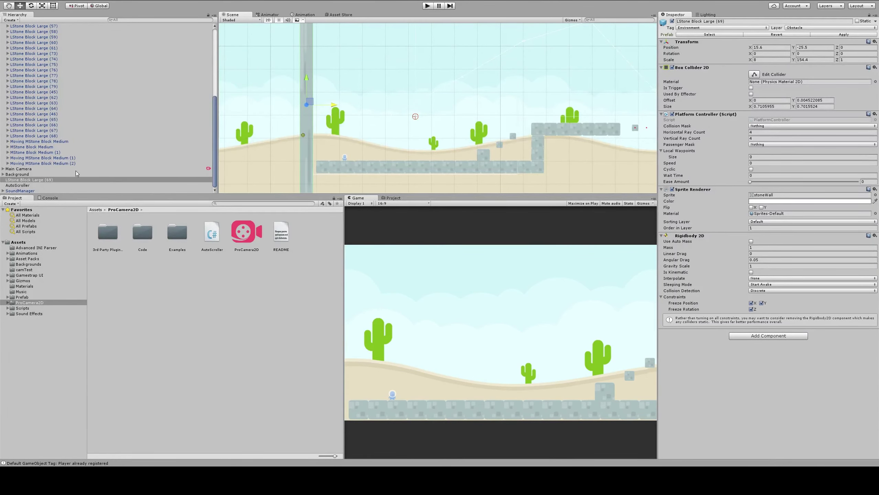
Step: Parent the wall block to the AutoScroller object, play-test it pushing the player and stop the game
left_click(16, 180)
left_click_drag(16, 180, 17, 186)
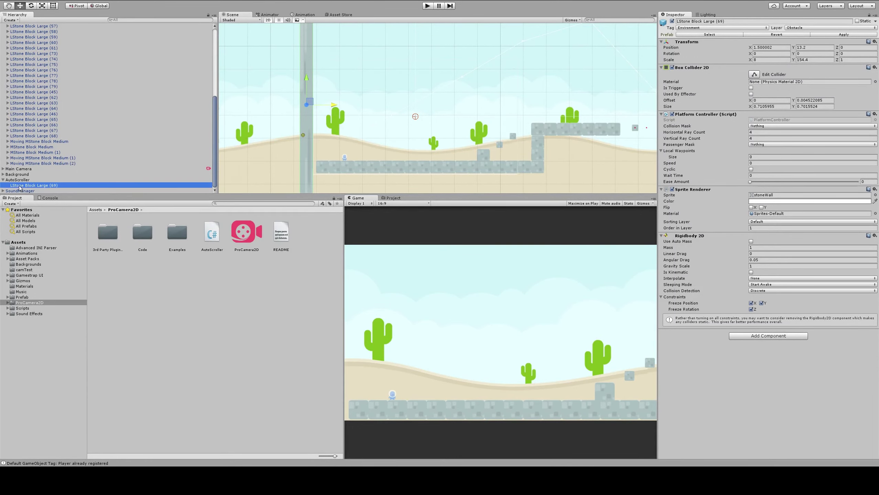
left_click(428, 7)
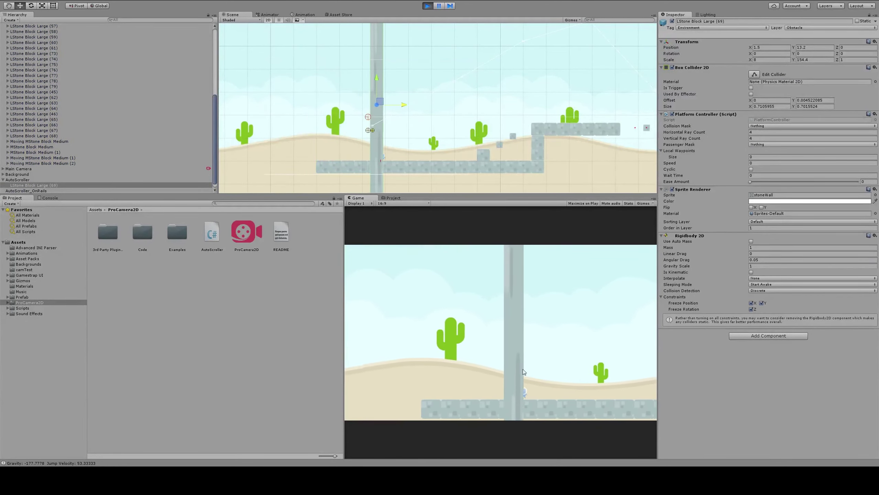
left_click(428, 6)
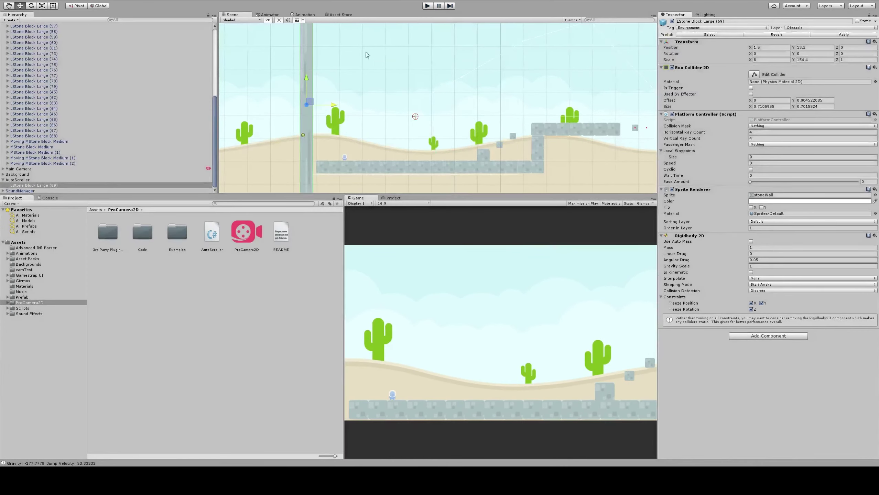
Step: Disable the wall block's Sprite Renderer and move the wall back to a local X position of about -21.5
left_click(672, 189)
left_click_drag(331, 105, 280, 105)
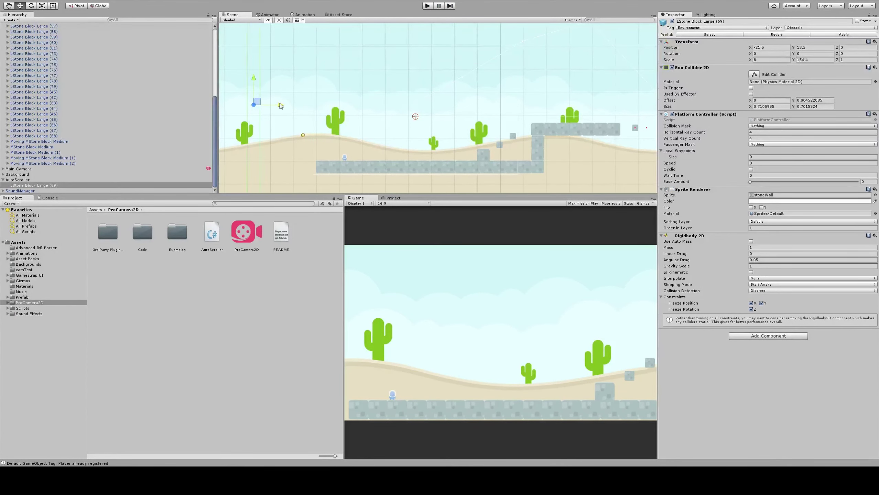
Step: Play-test the platformer with the invisible scrolling wall, jumping the player up the stepped blocks, and stop the game
left_click(428, 6)
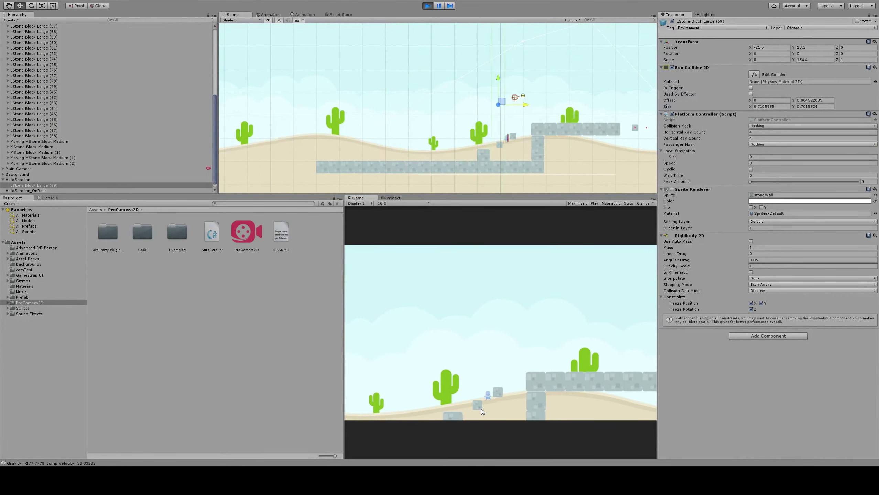
left_click(428, 6)
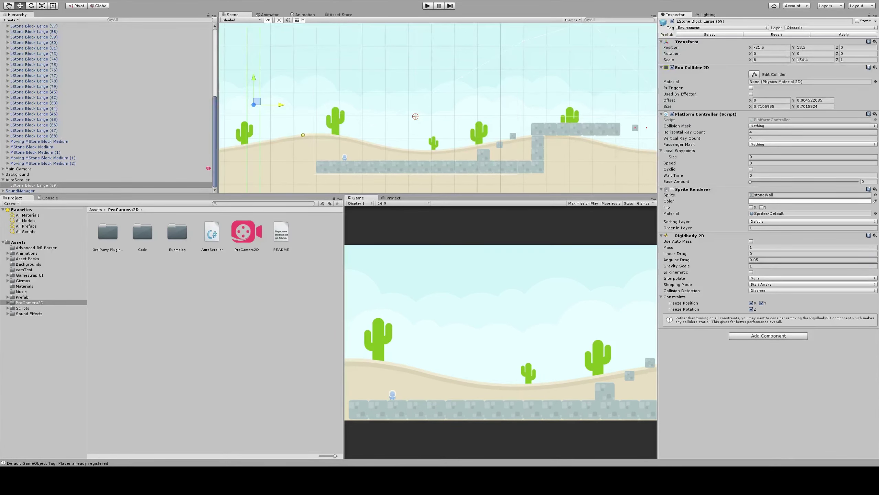
Step: Switch to the web browser showing the Unity scripting documentation for Camera.WorldToViewportPoint
key("alt+Tab")
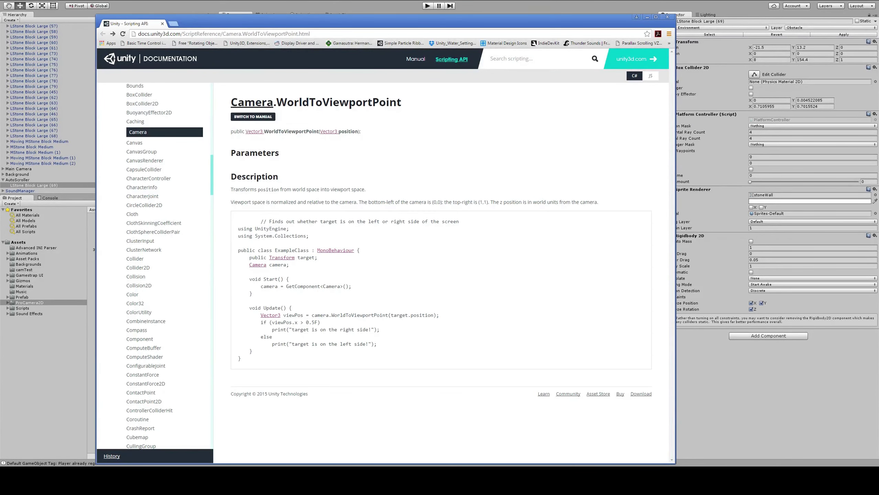